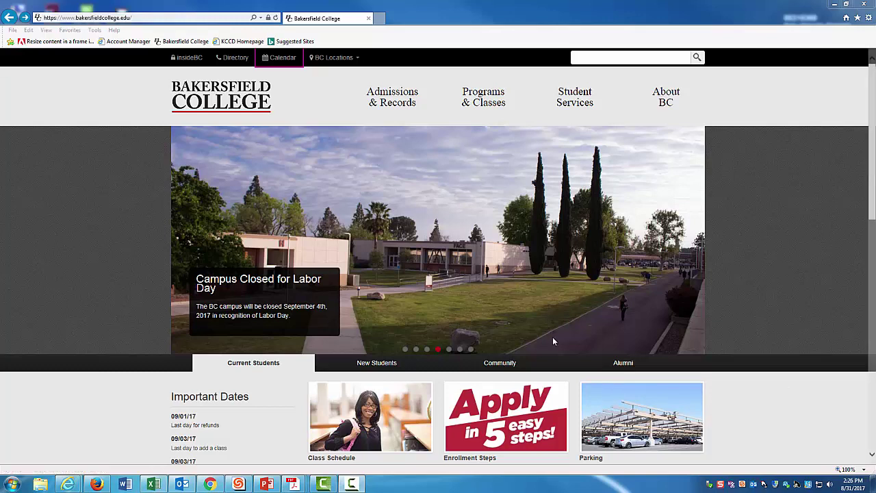
# Step: Sign in to insideBC with the suggested college e-mail as user name and the account password
pyautogui.click(190, 58)
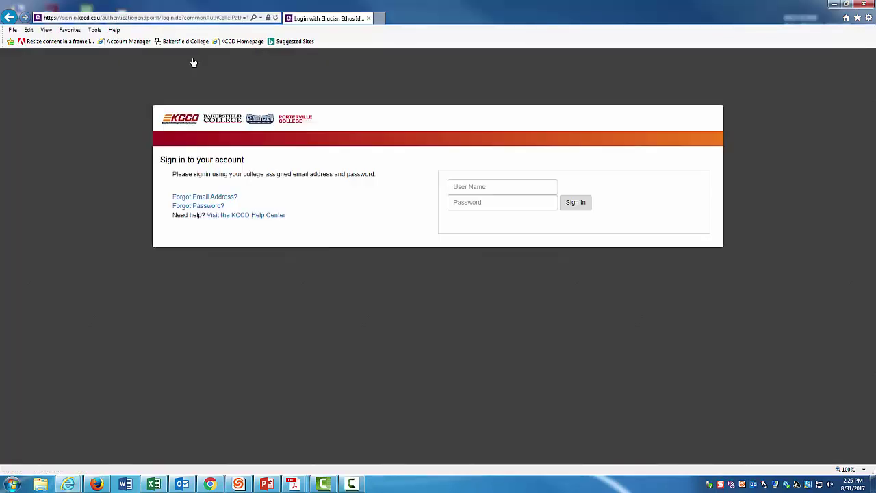
pyautogui.click(473, 186)
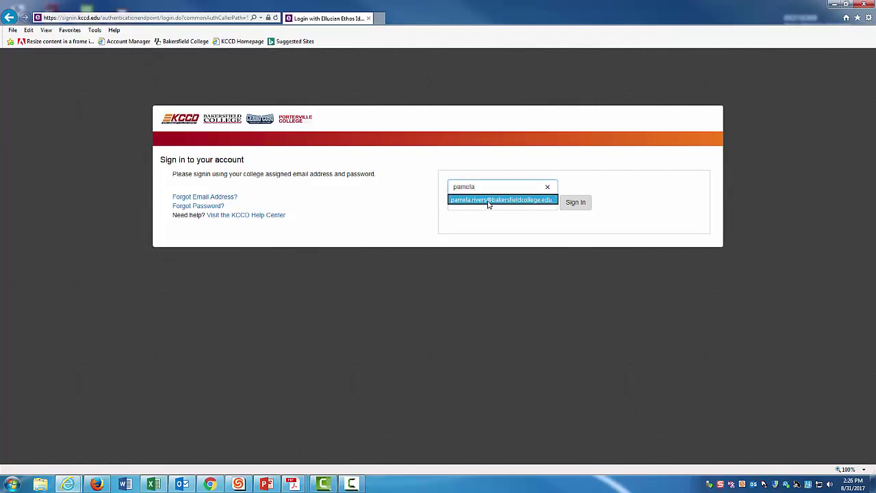
pyautogui.click(488, 201)
pyautogui.click(478, 207)
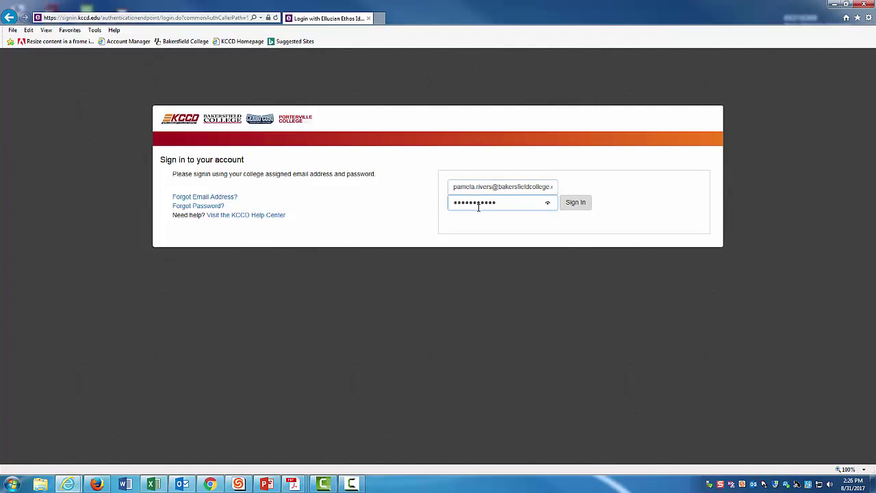
pyautogui.click(580, 203)
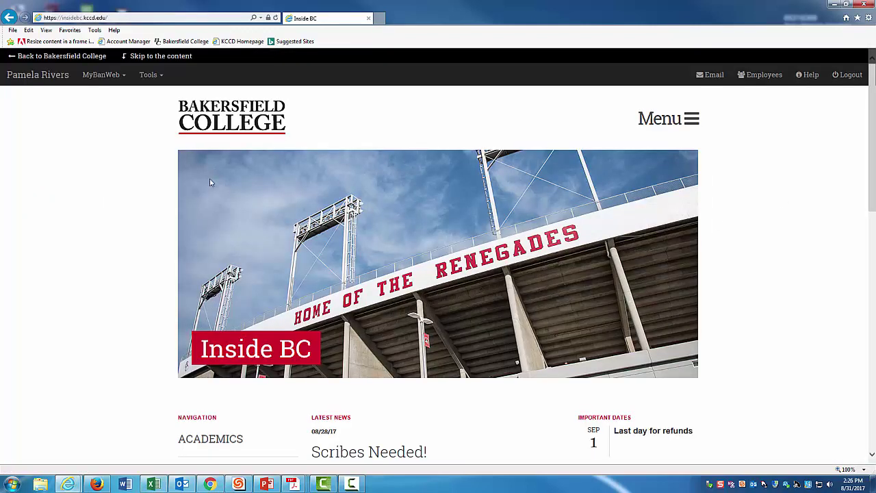
# Step: Choose MyBanWeb Main Menu from the MyBanWeb dropdown
pyautogui.click(102, 75)
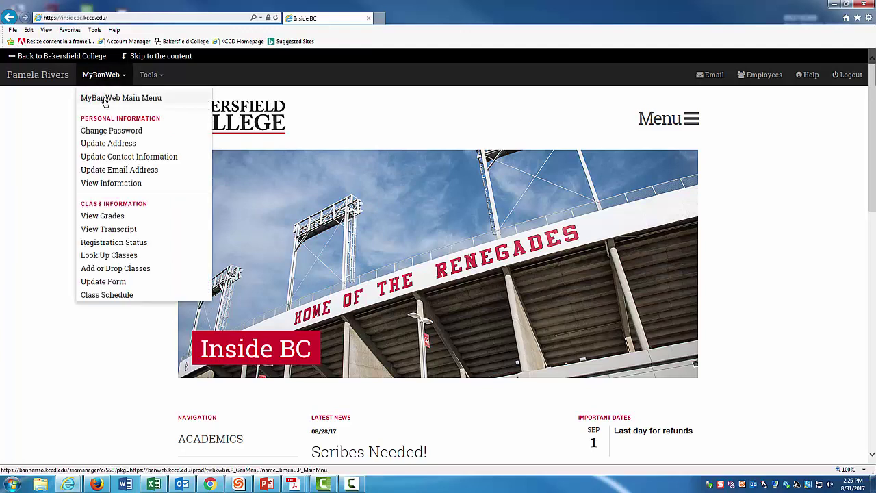
pyautogui.click(104, 99)
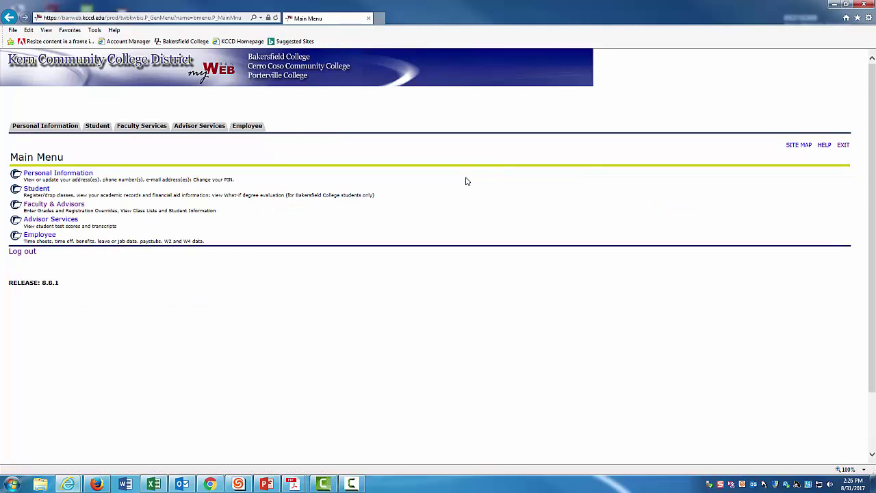
# Step: Under Faculty Services, open Final Grades and Attendance Hours - Enter
pyautogui.click(145, 128)
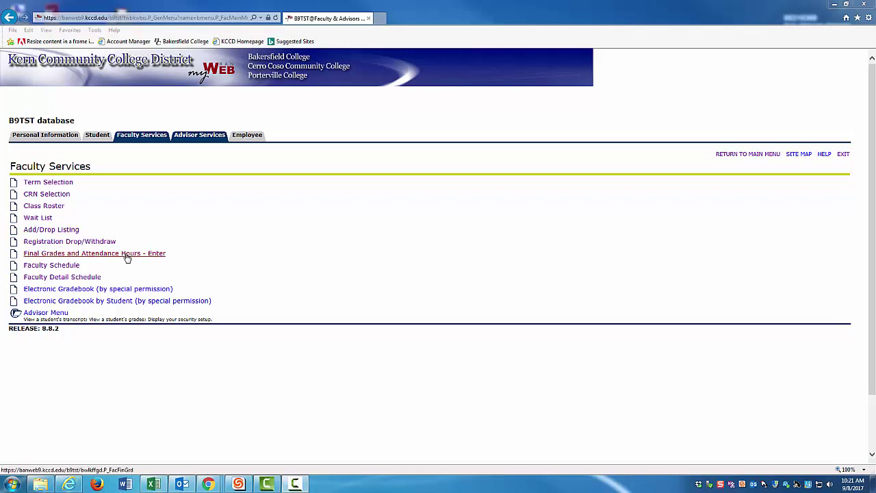
pyautogui.click(127, 253)
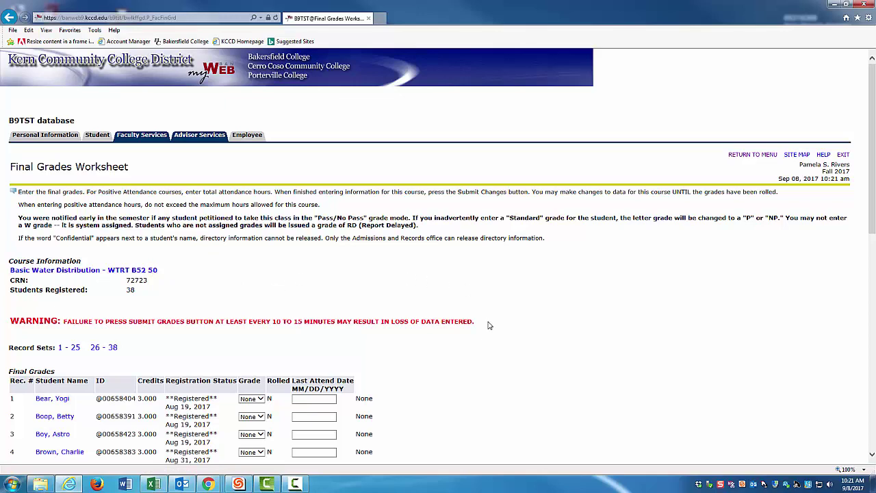
# Step: Grade records 1–4 as B, C, C and B
pyautogui.scroll(-5, 488, 325)
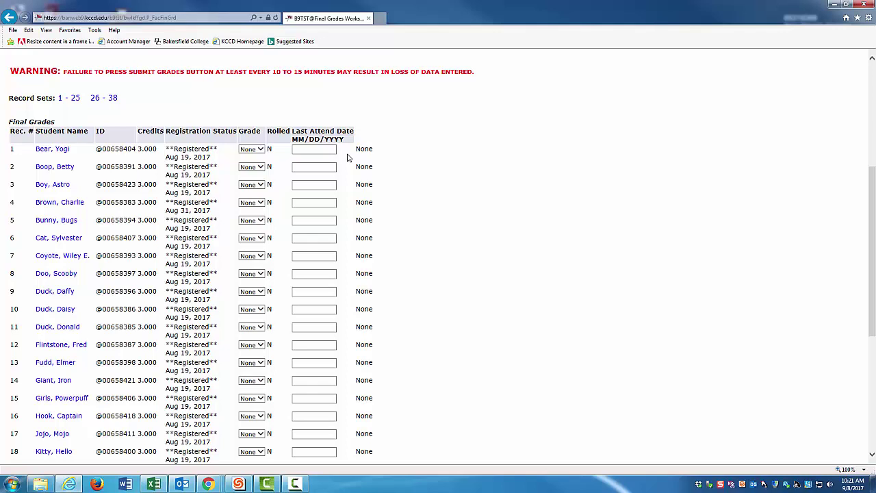
pyautogui.click(260, 149)
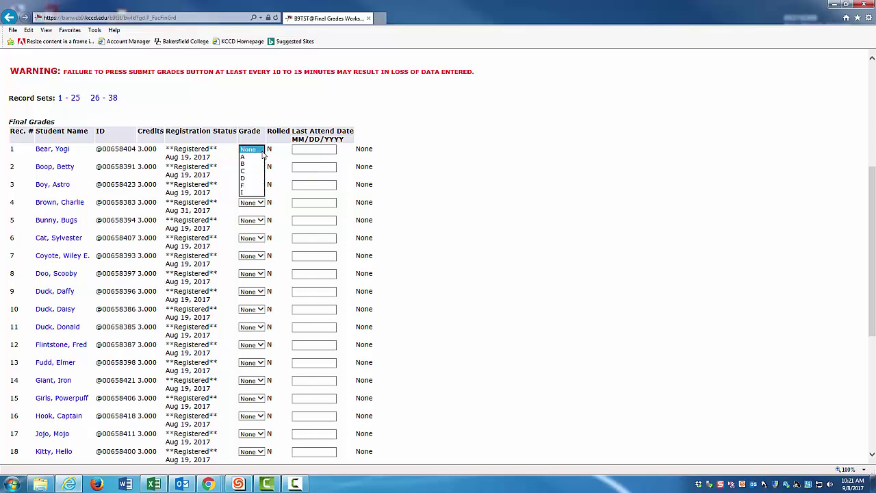
pyautogui.click(257, 165)
pyautogui.click(259, 167)
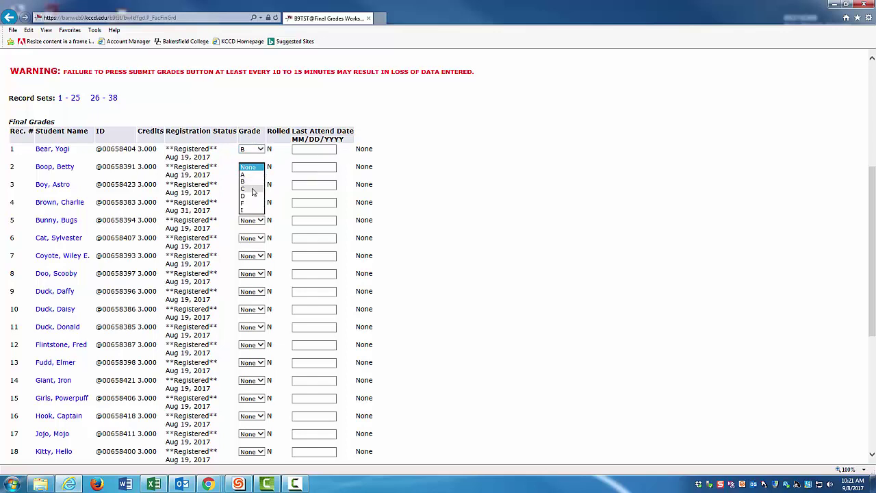
pyautogui.click(251, 189)
pyautogui.click(253, 189)
pyautogui.click(253, 206)
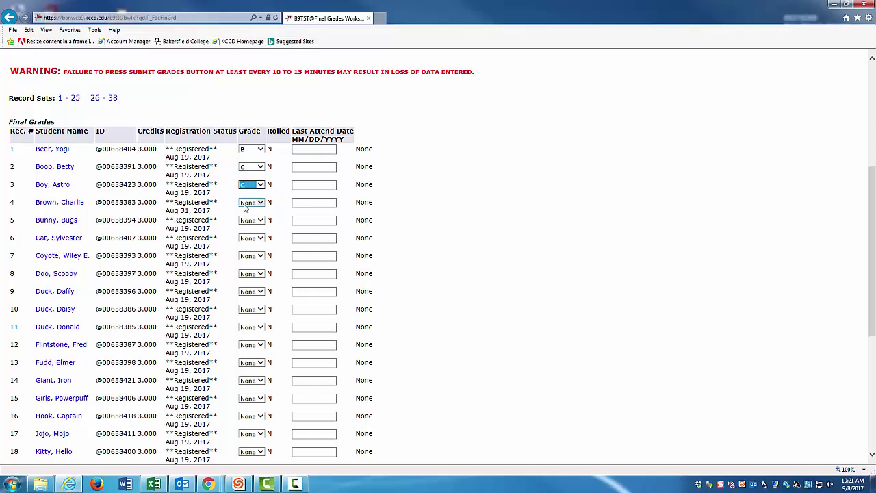
pyautogui.click(253, 203)
pyautogui.click(252, 216)
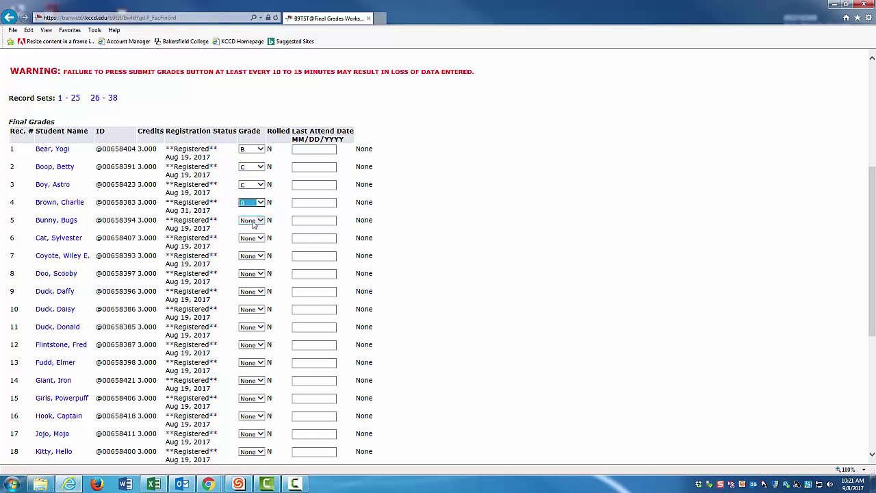
# Step: Grade records 5–7 as B, C and F
pyautogui.click(257, 220)
pyautogui.click(253, 233)
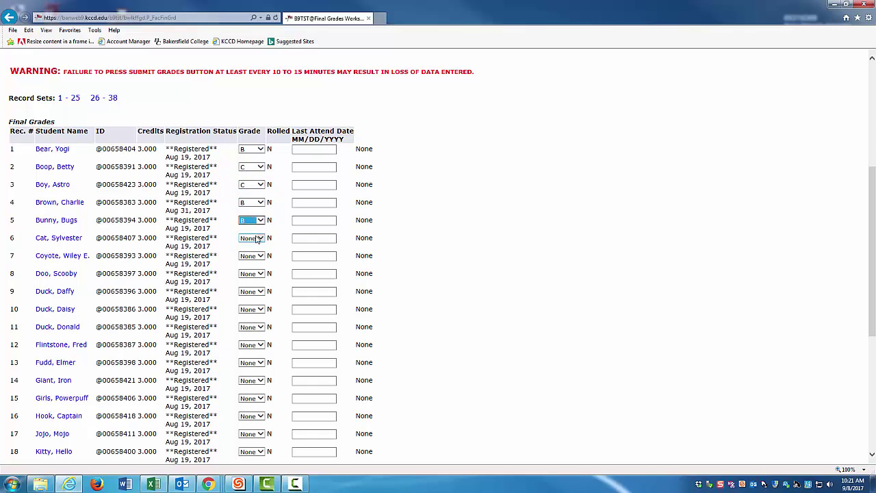
pyautogui.click(262, 238)
pyautogui.click(259, 260)
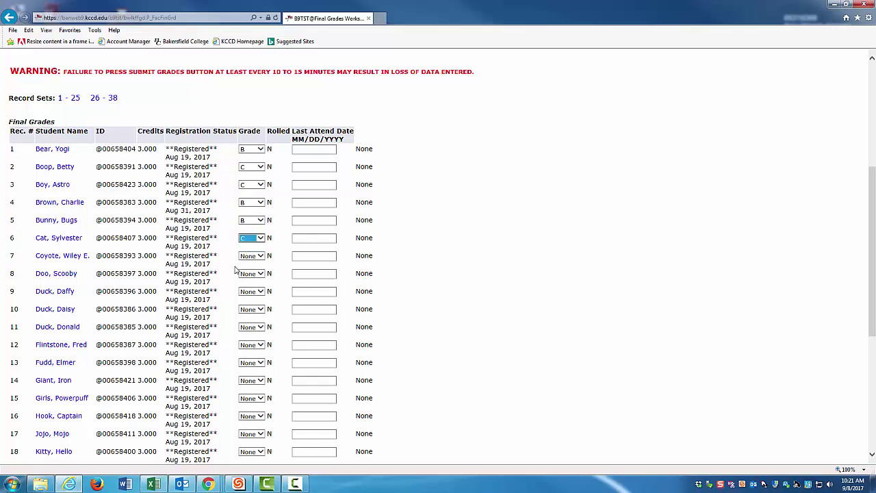
pyautogui.click(258, 256)
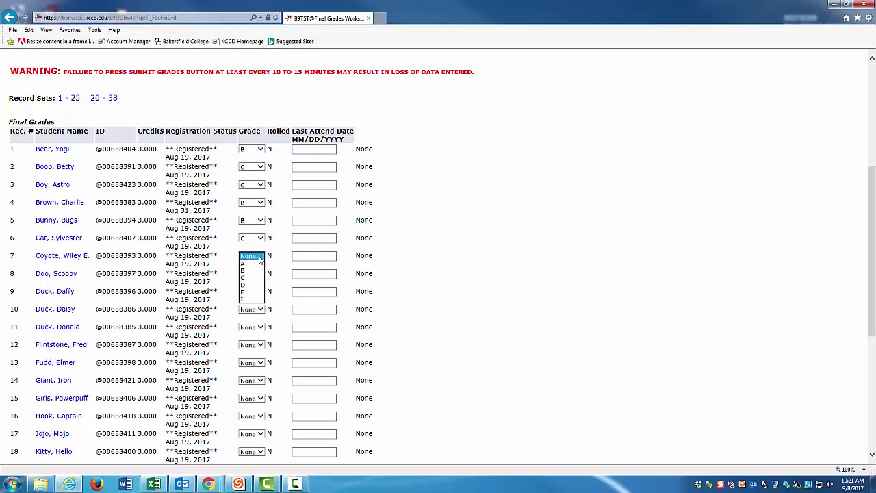
pyautogui.click(251, 293)
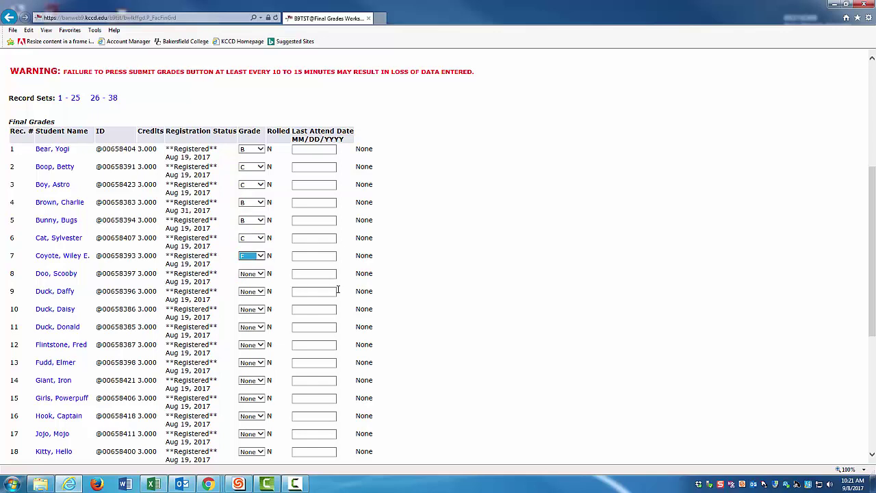
# Step: Enter 09/05/2017 as record 7's Last Attend Date
pyautogui.click(303, 256)
pyautogui.write('0')
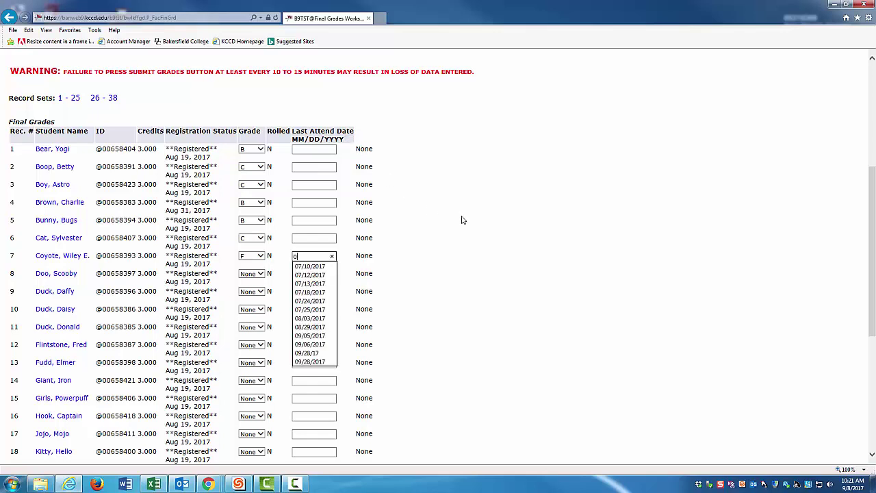
pyautogui.write('9/05')
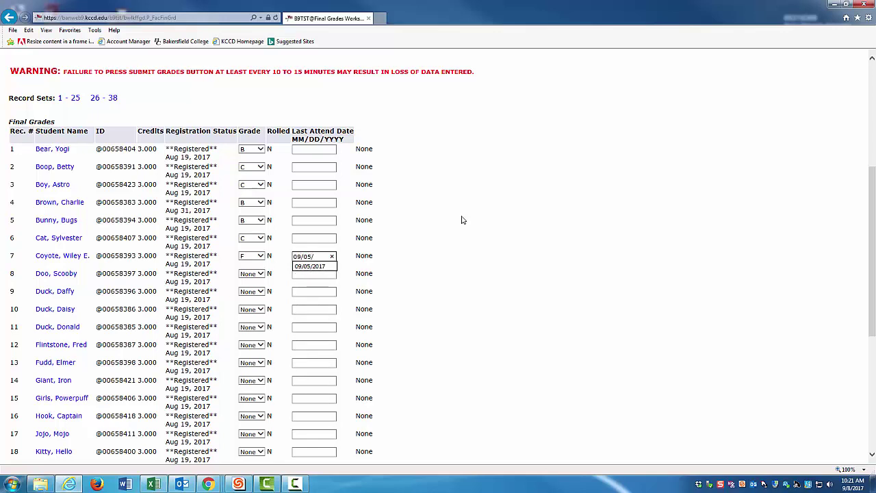
pyautogui.write('/2017')
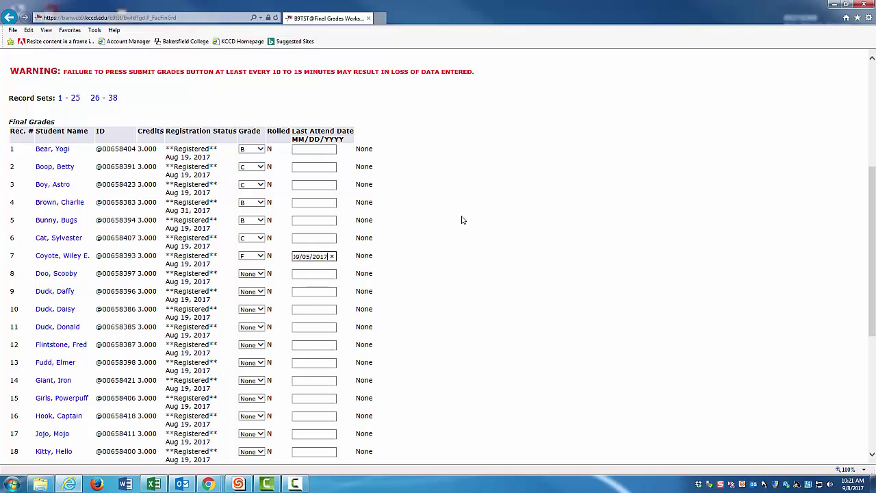
# Step: Grade records 8–10 as A, B and C
pyautogui.click(260, 274)
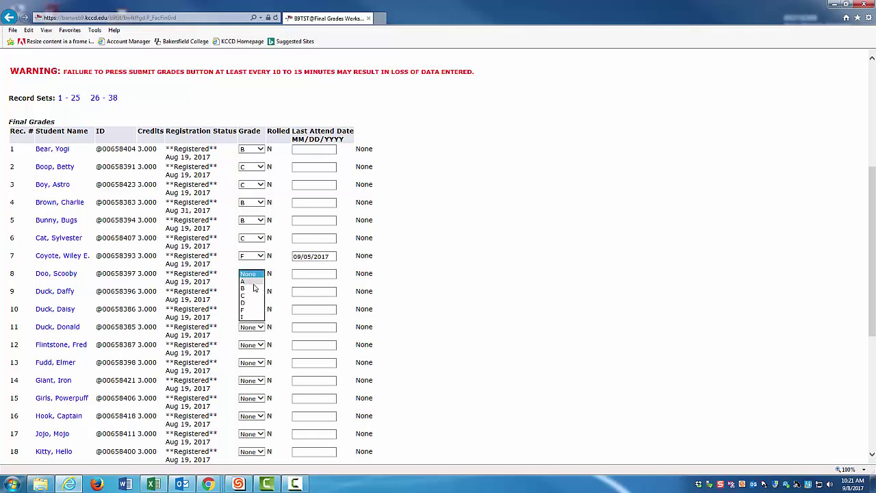
pyautogui.click(253, 282)
pyautogui.click(257, 291)
pyautogui.click(255, 306)
pyautogui.click(257, 310)
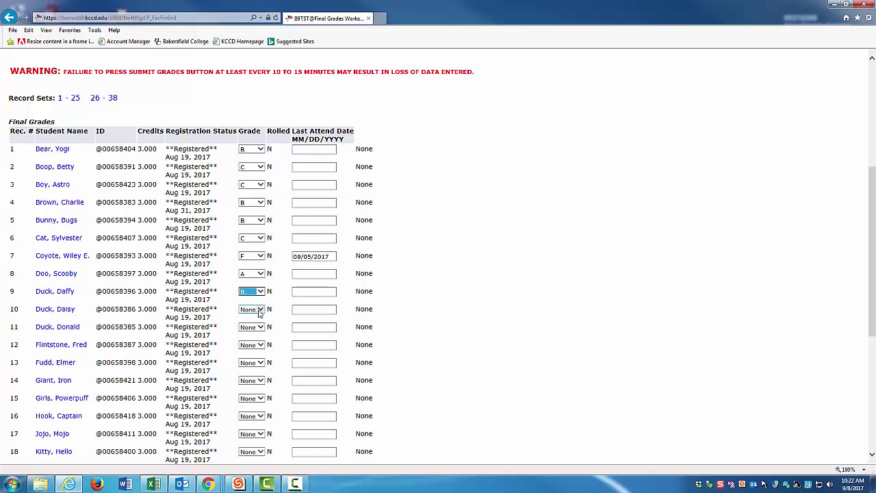
pyautogui.click(253, 335)
# Step: Grade records 11–14 as C, C, C and B
pyautogui.scroll(-1, 348, 329)
pyautogui.click(260, 267)
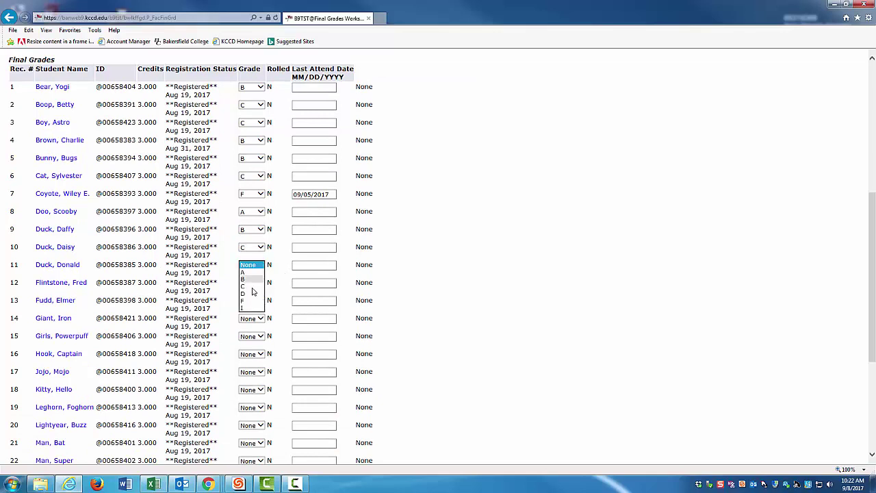
pyautogui.click(251, 286)
pyautogui.click(254, 283)
pyautogui.click(251, 303)
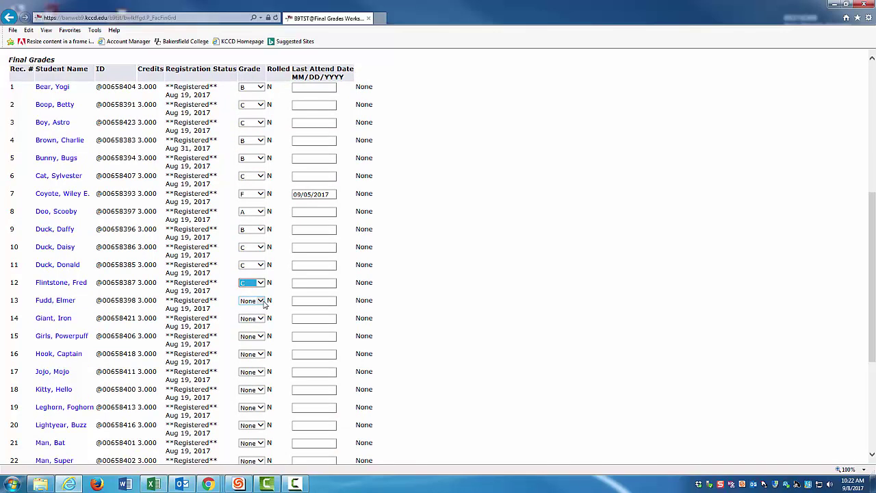
pyautogui.click(260, 300)
pyautogui.click(258, 321)
pyautogui.click(260, 318)
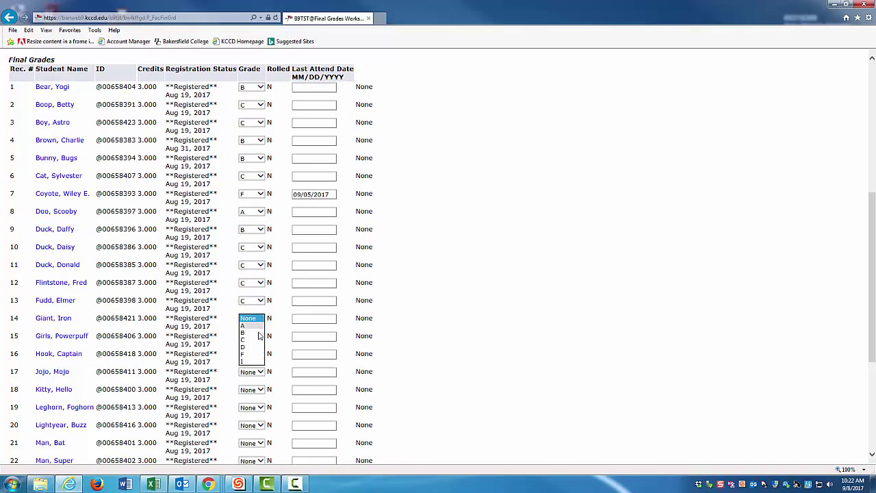
pyautogui.click(252, 334)
# Step: Grade rows 15–19 as B, C, B, C, F, with row 19's last attend date 08/29/2017
pyautogui.scroll(-2, 385, 320)
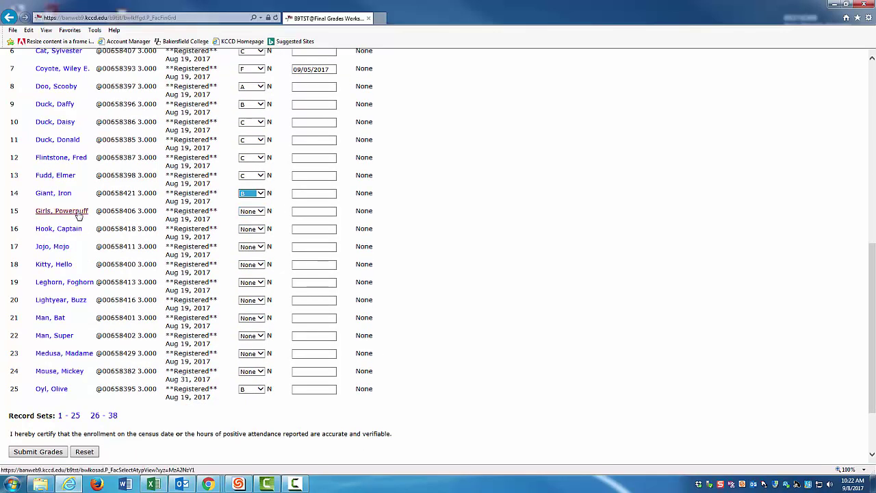
pyautogui.click(254, 211)
pyautogui.click(252, 226)
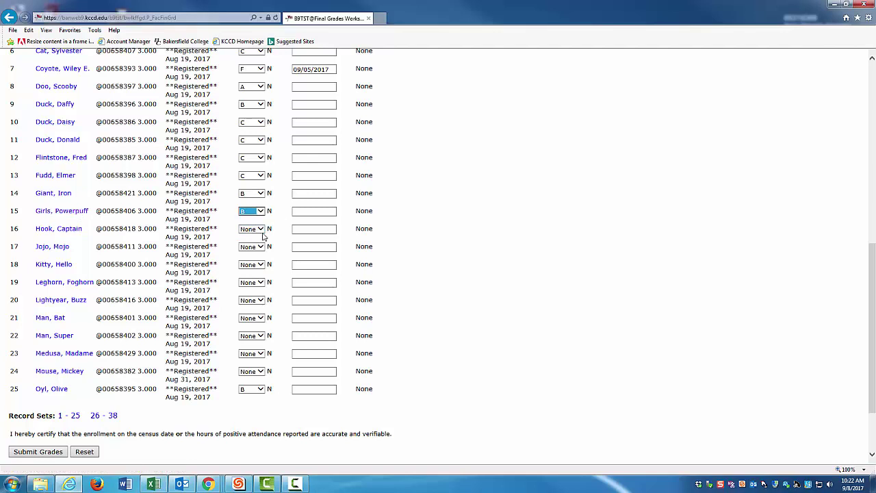
pyautogui.click(253, 229)
pyautogui.click(255, 251)
pyautogui.click(260, 247)
pyautogui.click(254, 262)
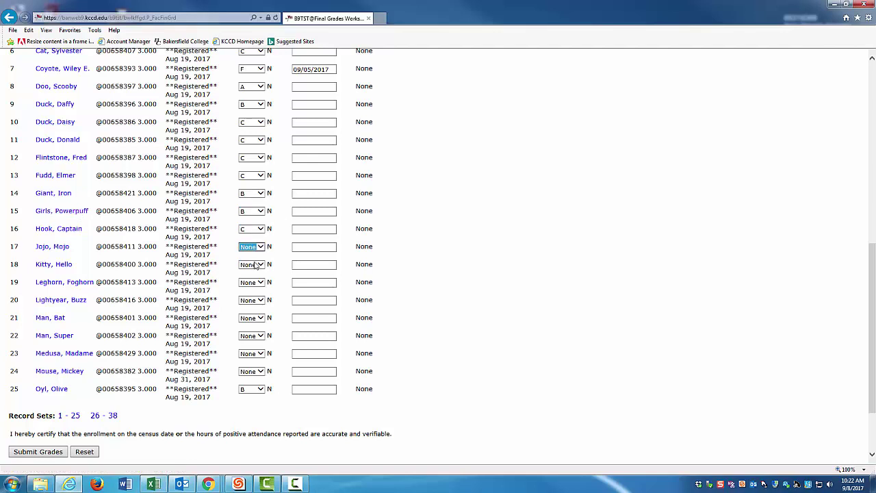
pyautogui.click(253, 265)
pyautogui.click(253, 286)
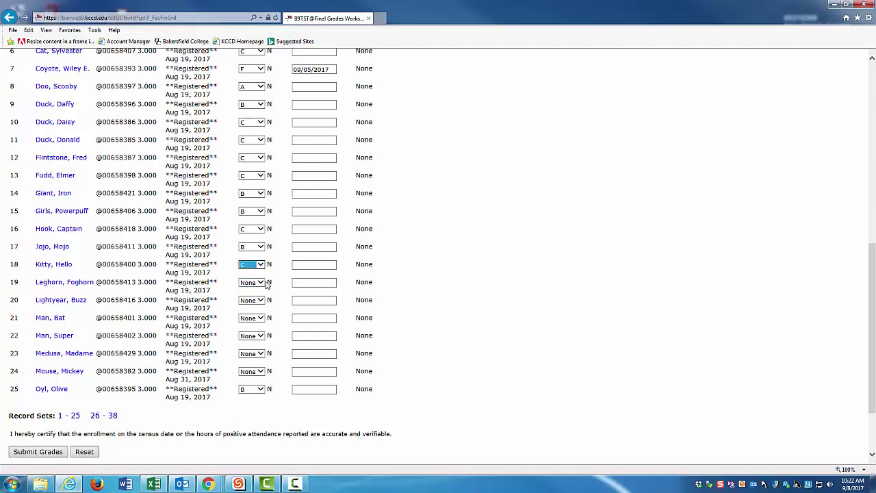
pyautogui.click(265, 283)
pyautogui.click(260, 282)
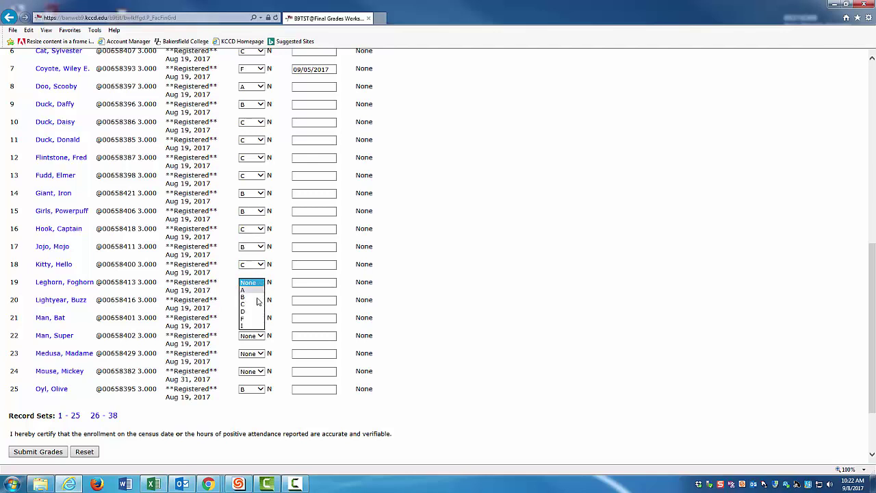
pyautogui.click(252, 318)
pyautogui.click(301, 286)
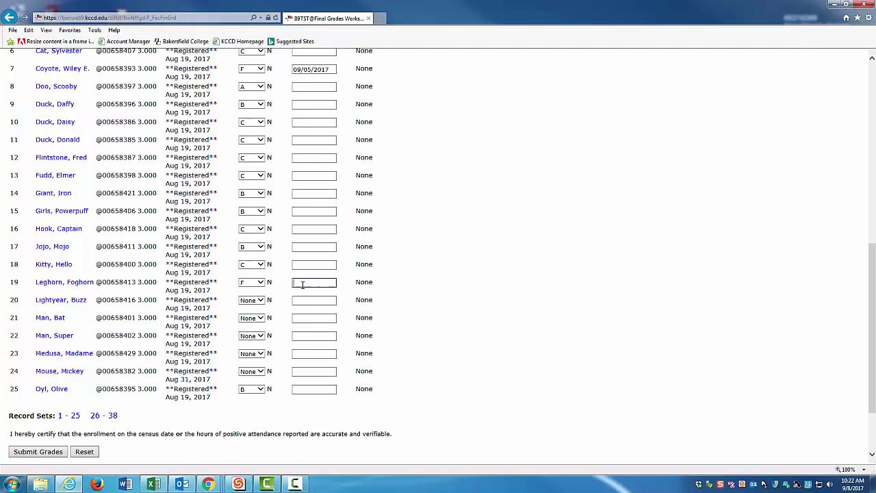
pyautogui.write('08')
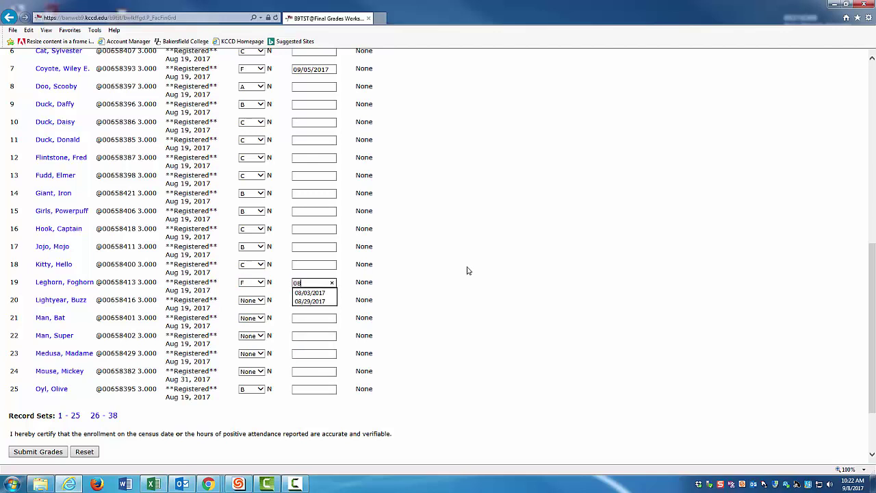
pyautogui.write('/29')
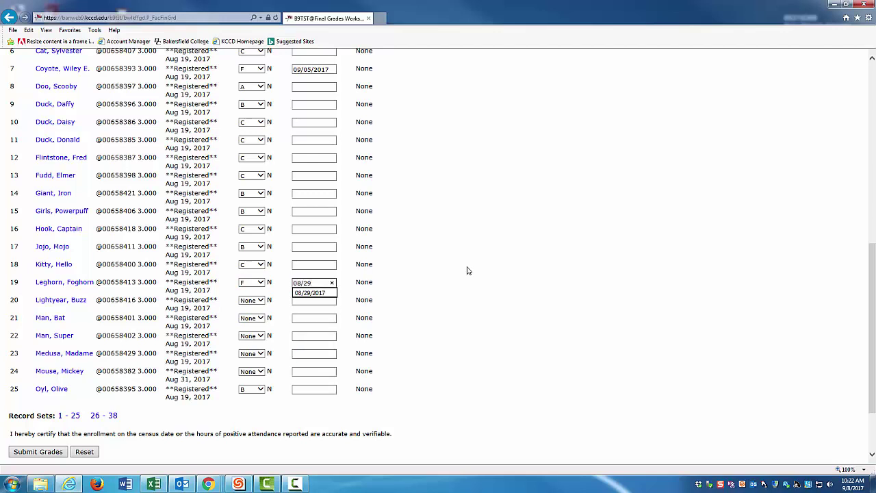
pyautogui.write('/2017')
# Step: Grade rows 20–25 as B, B, D, A, B, B, then load records 26–38
pyautogui.click(252, 301)
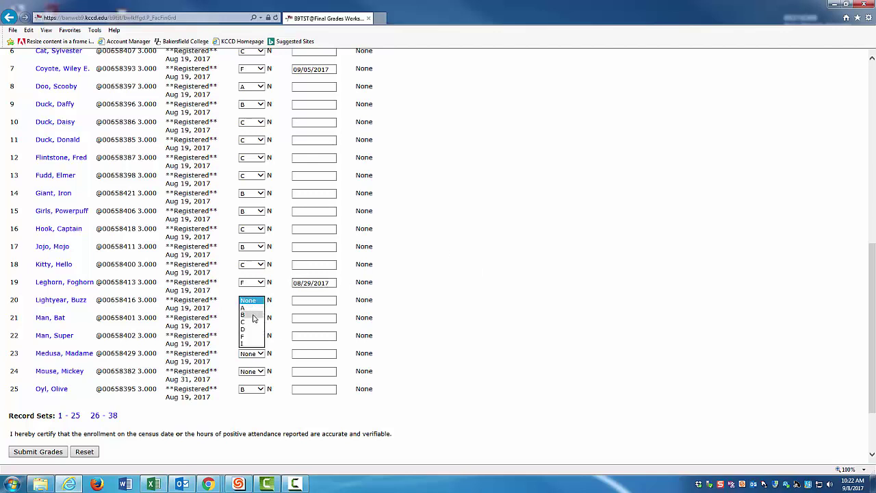
pyautogui.click(252, 315)
pyautogui.click(251, 318)
pyautogui.click(251, 333)
pyautogui.click(252, 335)
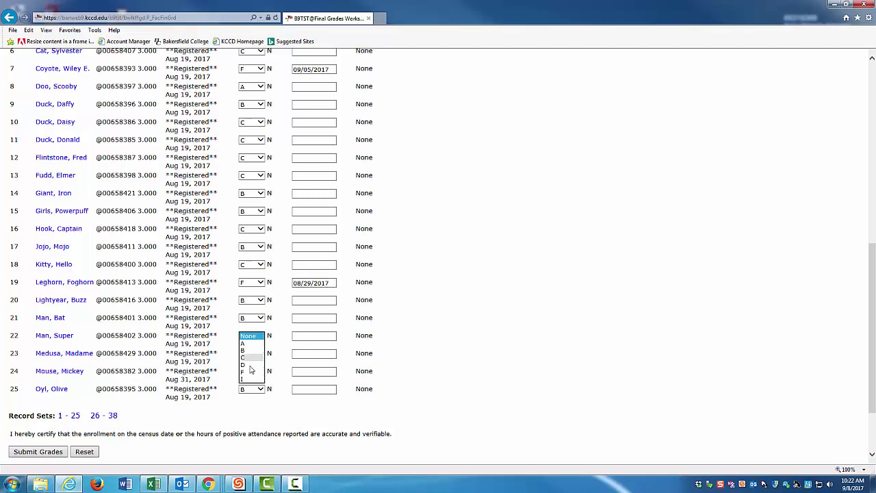
pyautogui.click(250, 365)
pyautogui.click(257, 353)
pyautogui.click(247, 360)
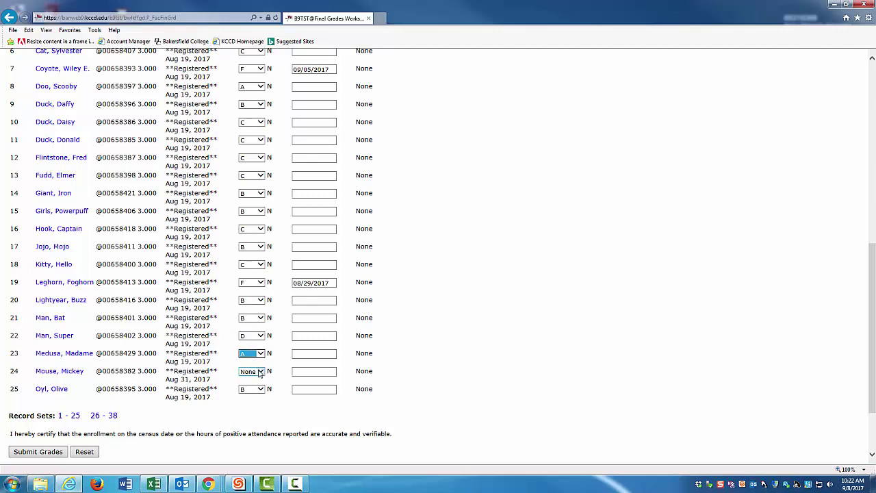
pyautogui.click(259, 373)
pyautogui.click(247, 387)
pyautogui.click(260, 390)
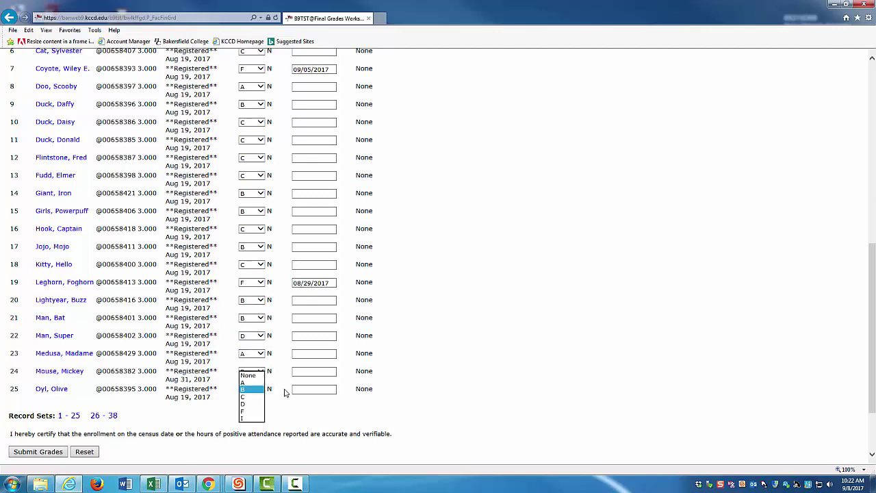
pyautogui.click(286, 392)
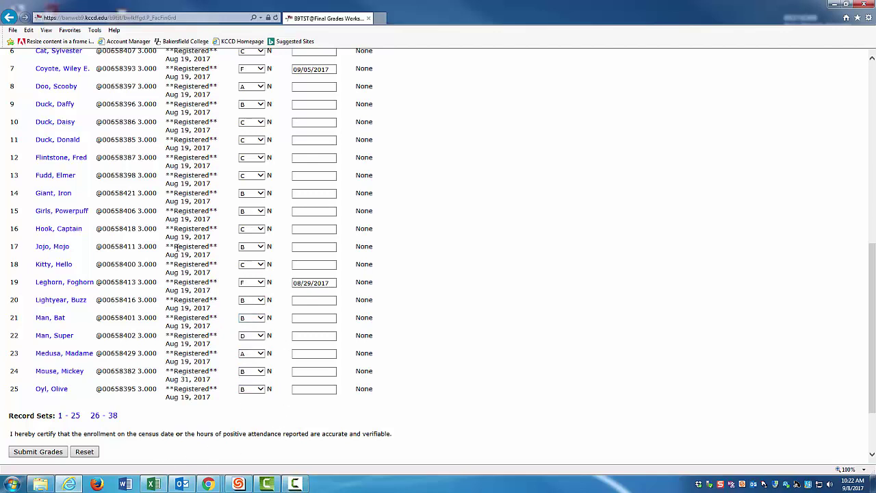
pyautogui.scroll(2, 113, 184)
pyautogui.scroll(-3, 103, 277)
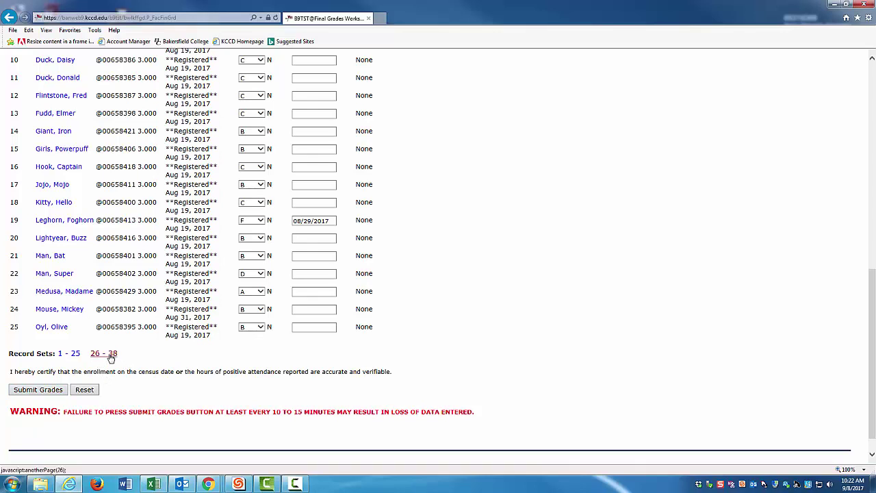
pyautogui.click(112, 355)
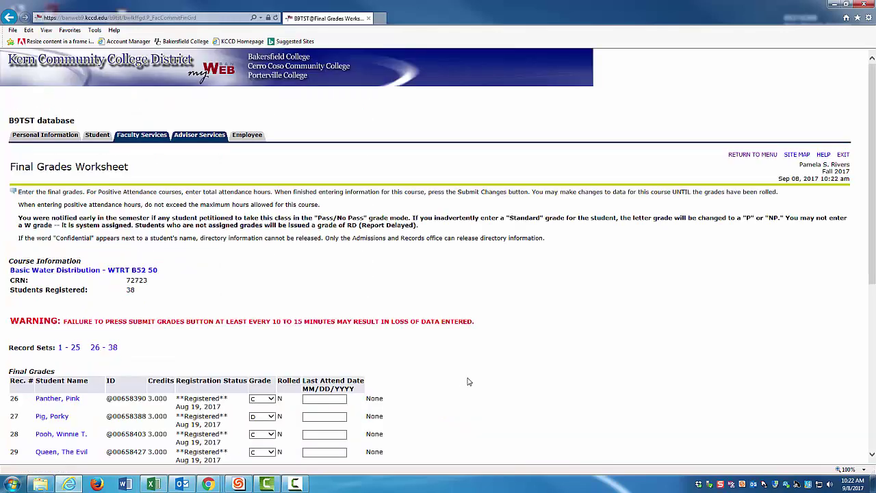
# Step: Clear row 33's 08/29/2017 date, change its grade from C to F, and submit
pyautogui.scroll(-4, 468, 381)
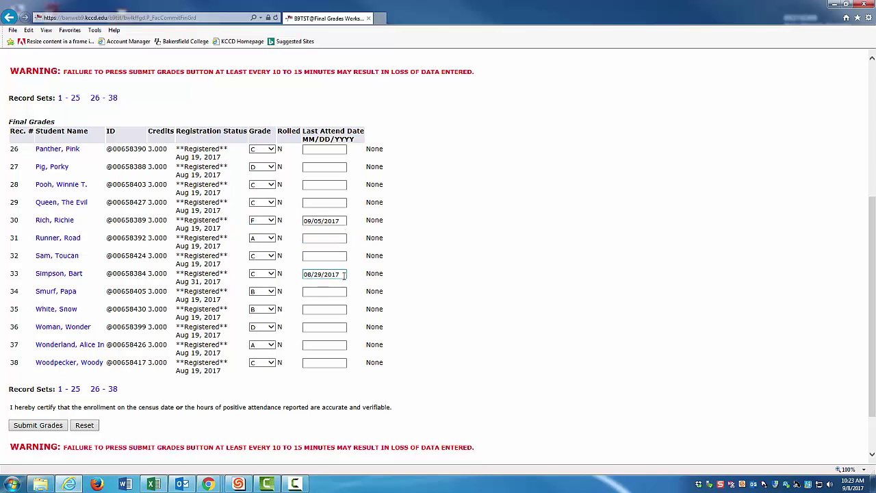
pyautogui.moveTo(340, 274); pyautogui.dragTo(271, 274)
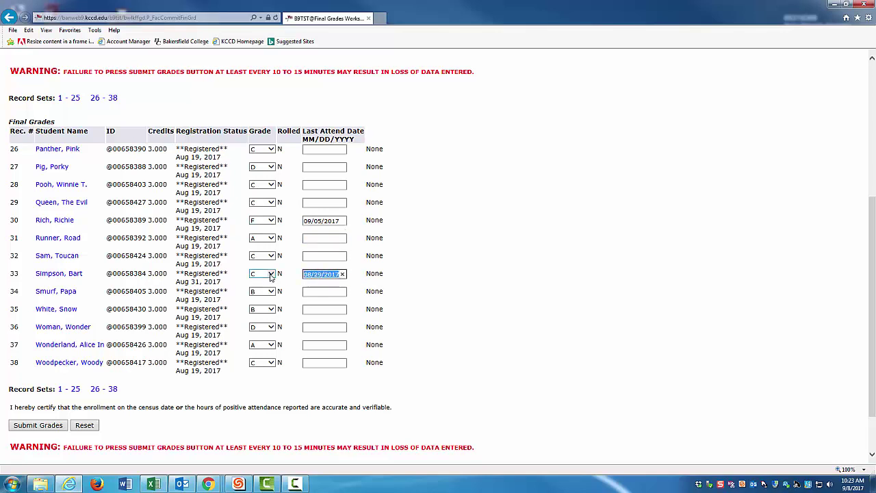
pyautogui.press('BackSpace')
pyautogui.click(272, 273)
pyautogui.click(260, 288)
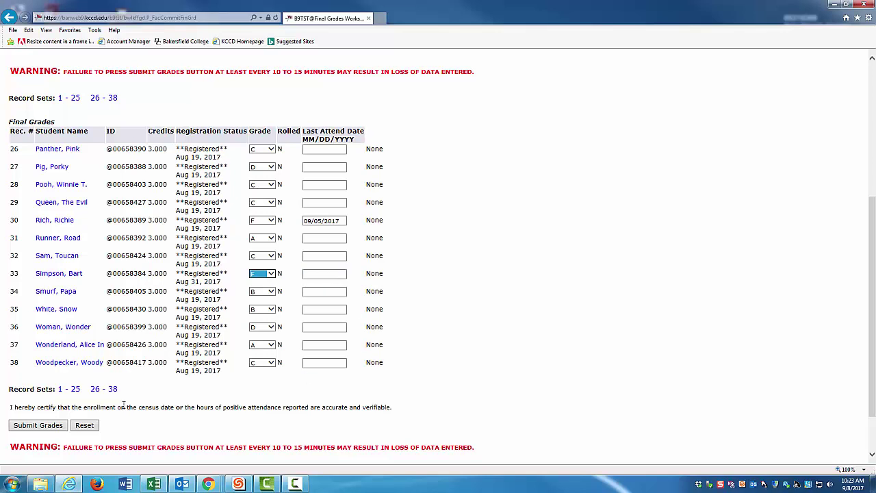
pyautogui.click(46, 426)
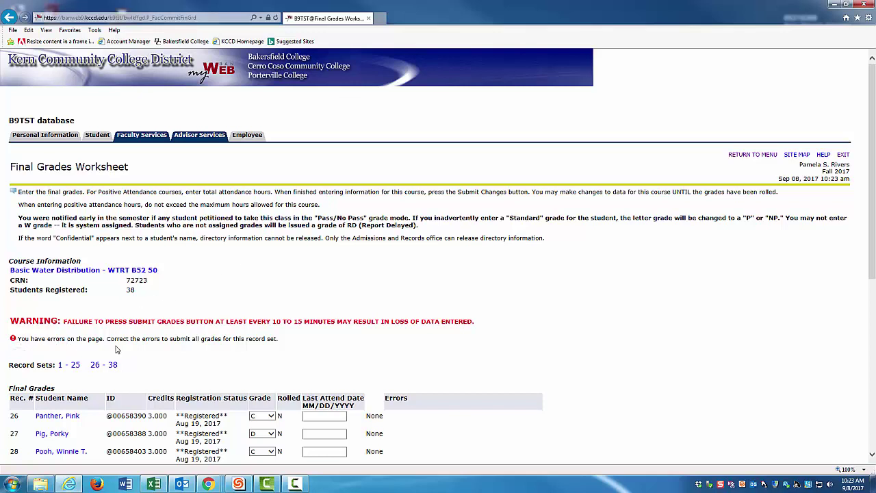
# Step: Enter 09/05/2017 as row 33's last attend date and resubmit the grades
pyautogui.scroll(-2, 451, 345)
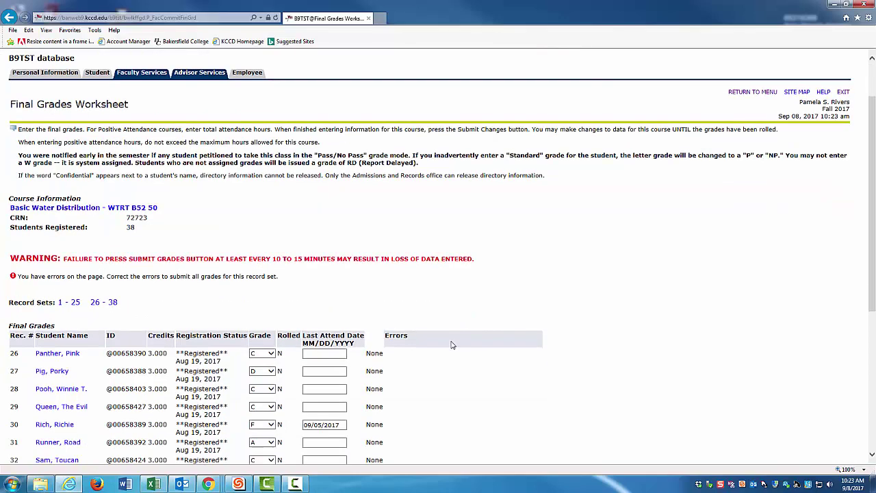
pyautogui.scroll(-4, 452, 345)
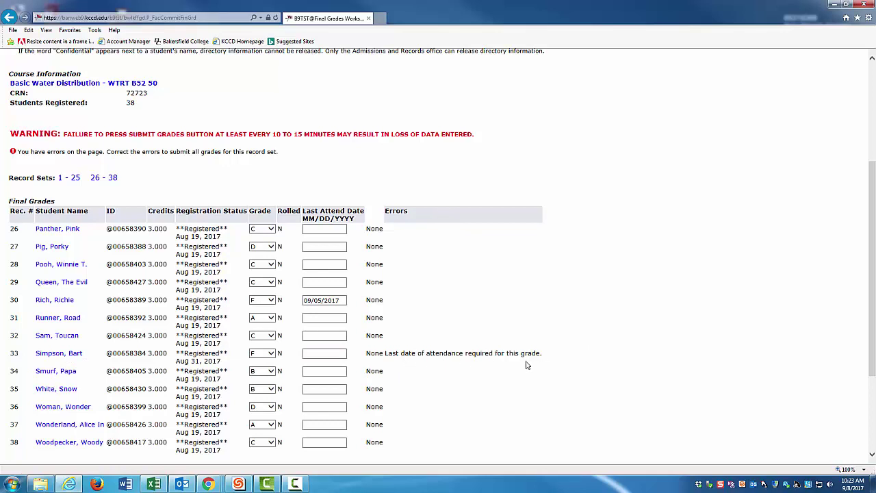
pyautogui.scroll(3, 513, 370)
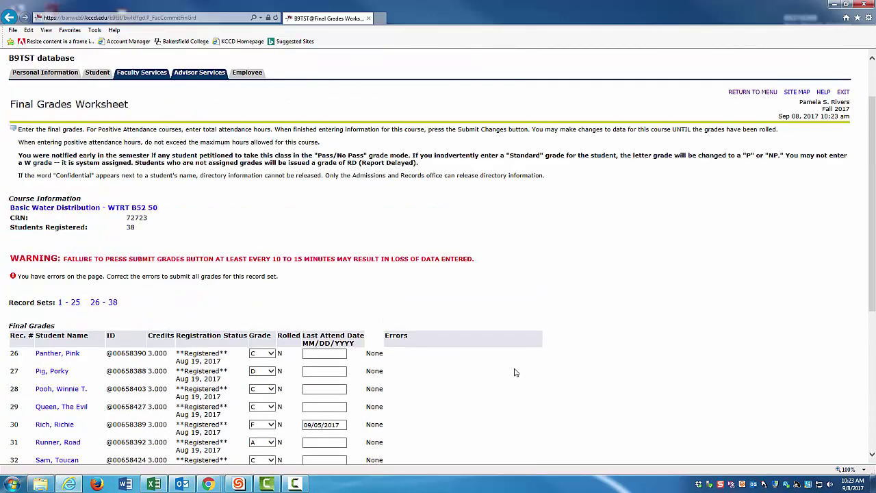
pyautogui.scroll(-3, 514, 370)
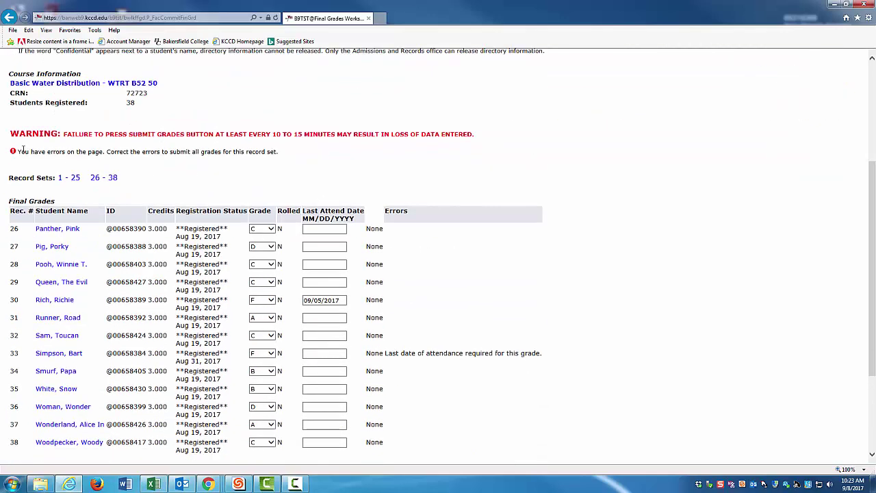
pyautogui.click(325, 354)
pyautogui.write('09')
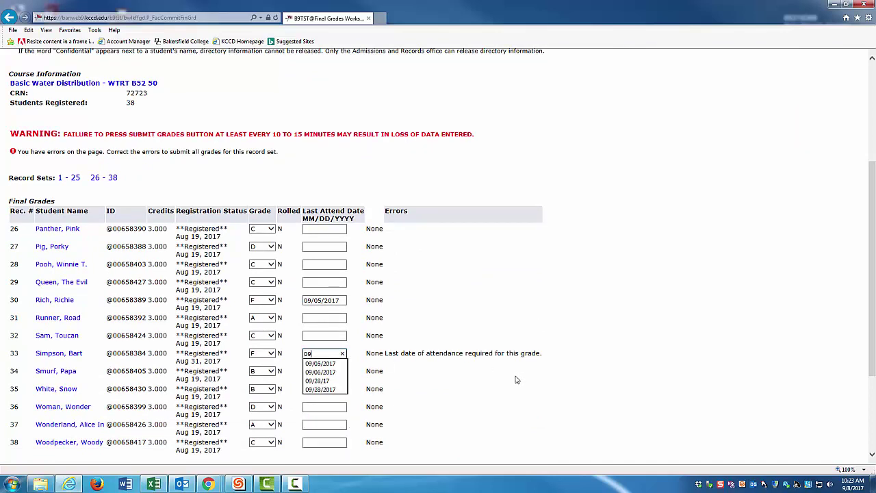
pyautogui.write('/05')
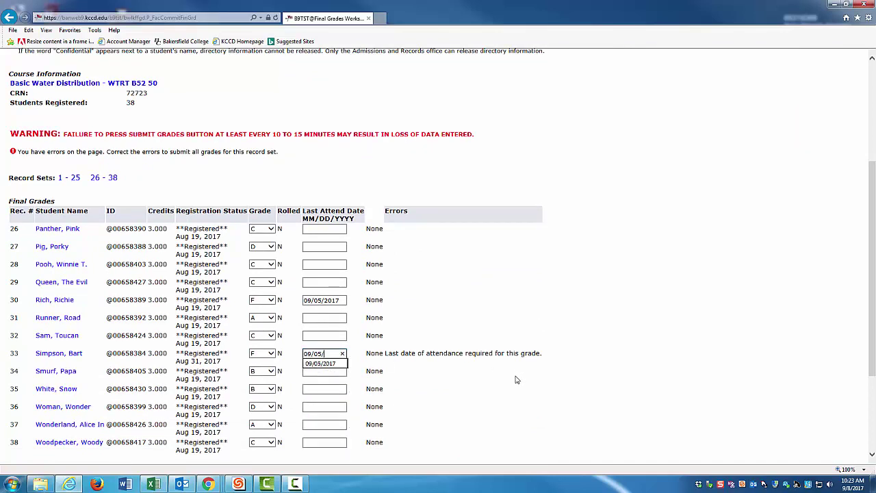
pyautogui.write('/2017')
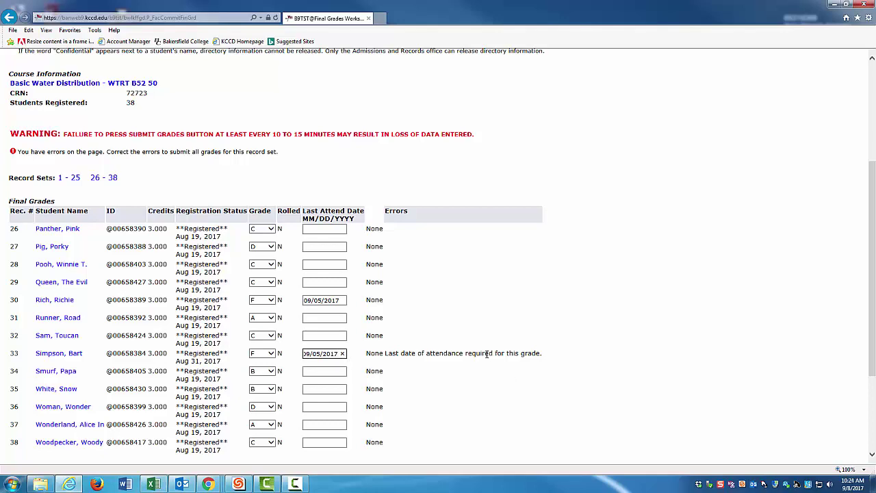
pyautogui.scroll(-3, 483, 370)
pyautogui.click(38, 380)
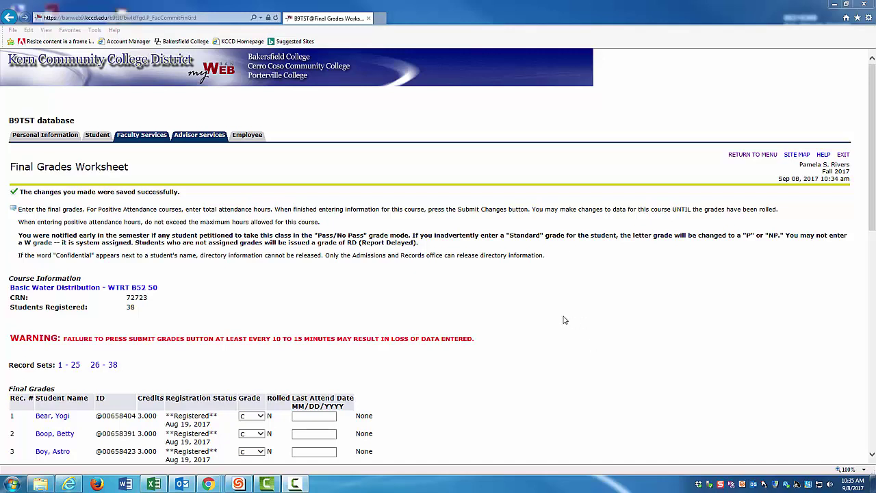
# Step: Return to the Faculty Services menu after the grades for CRN 72723 save
pyautogui.click(144, 135)
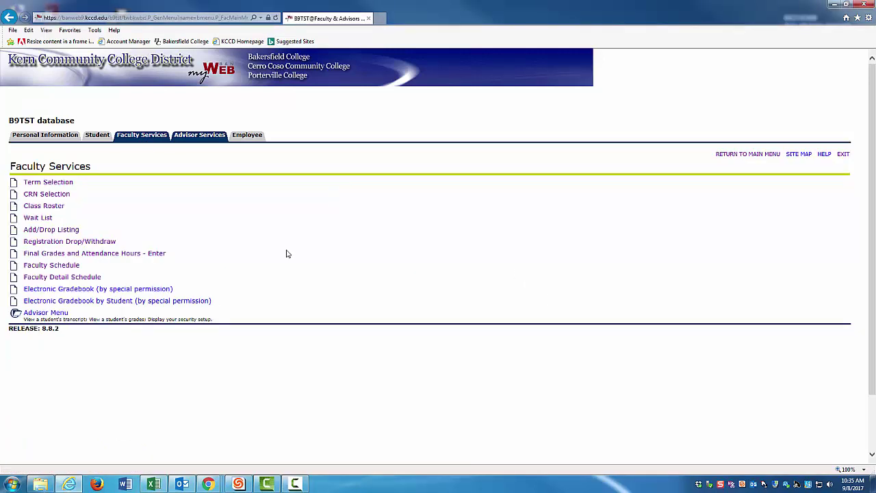